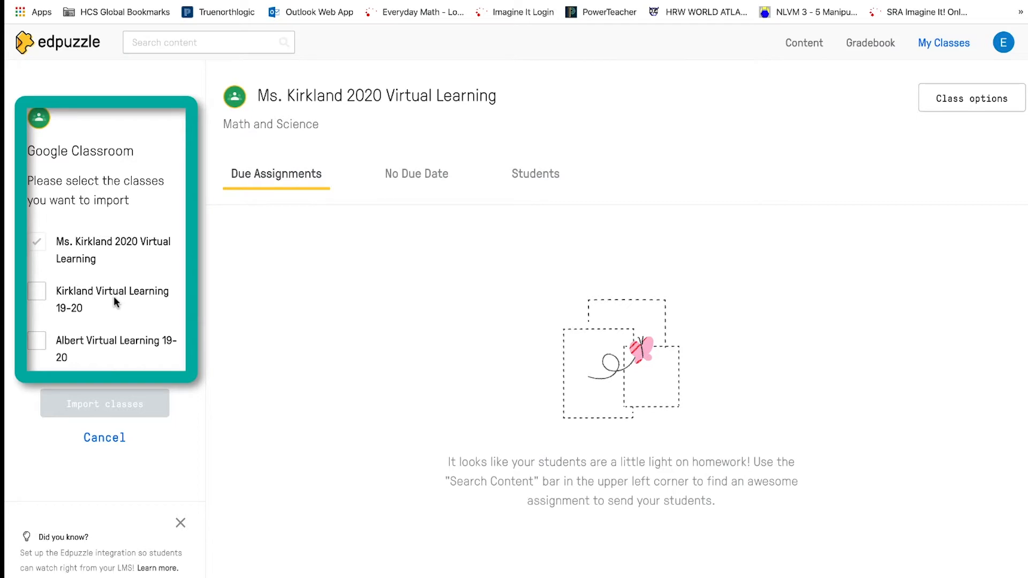
Import the two unimported "Virtual Learning 19-20" classes from Google Classroom
click(37, 291)
click(39, 343)
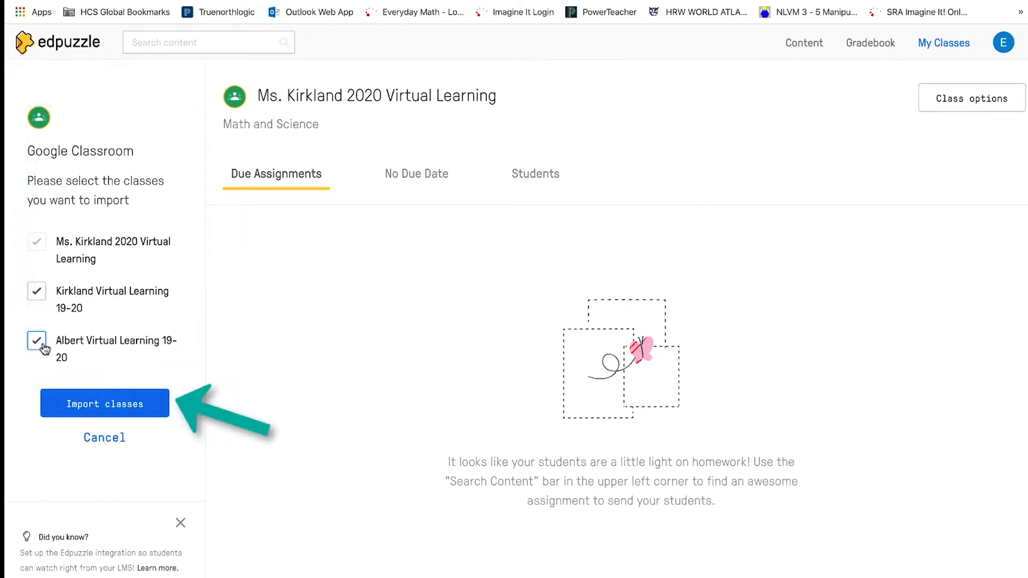
click(93, 405)
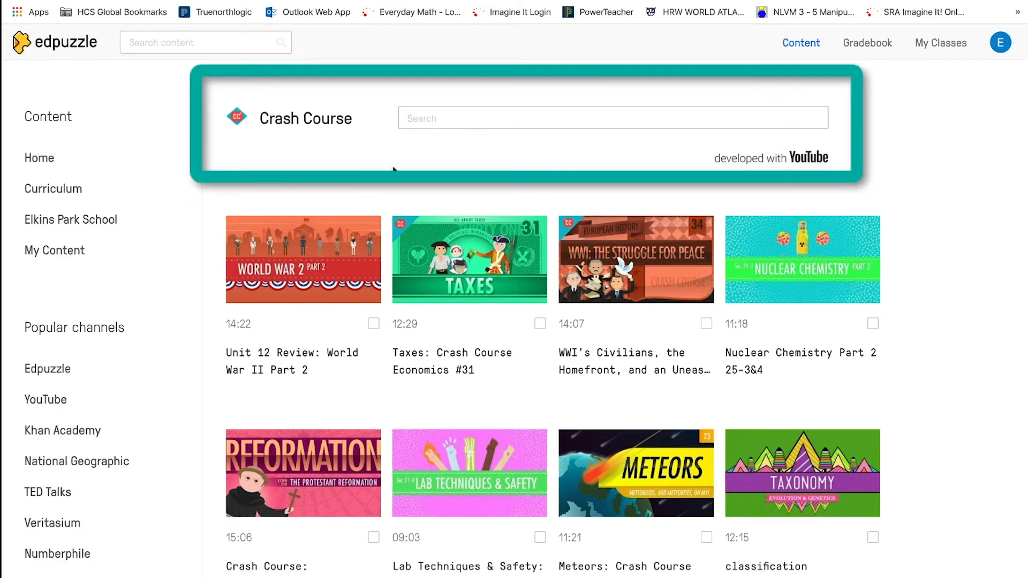
Search the Crash Course channel for "civil war" and open the Battles of the Civil War video for editing
click(439, 121)
text(civil war)
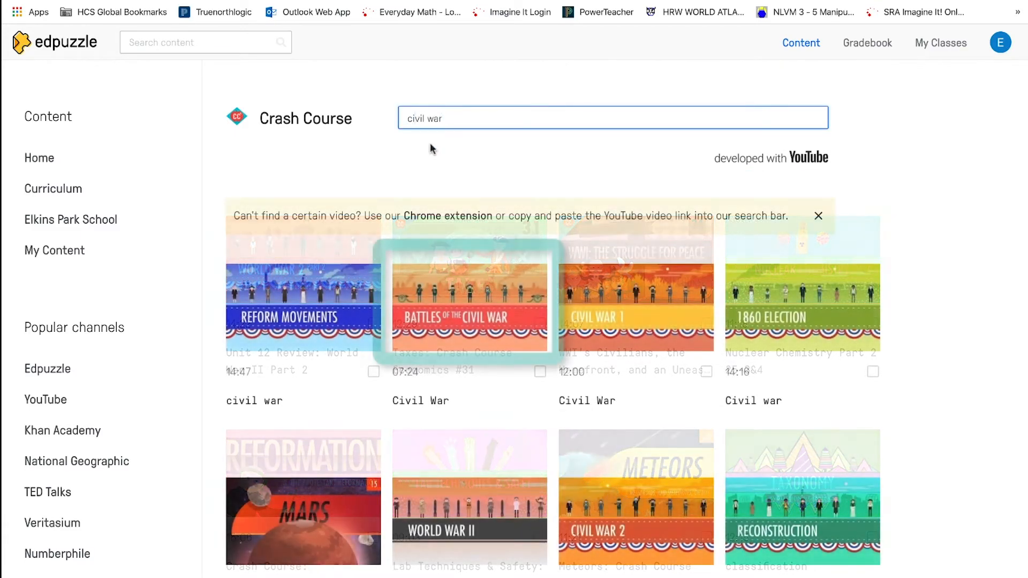
click(442, 274)
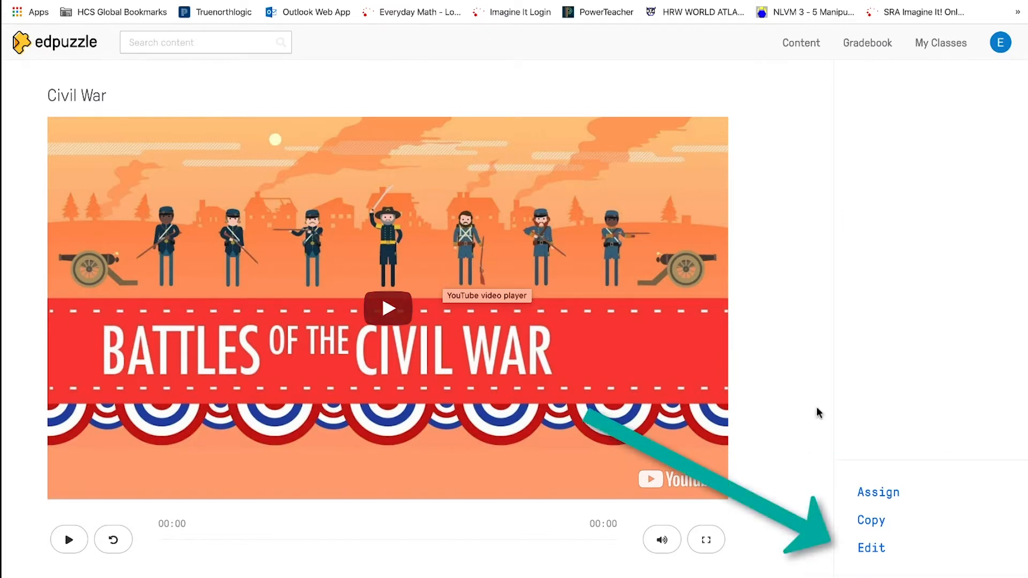
click(863, 548)
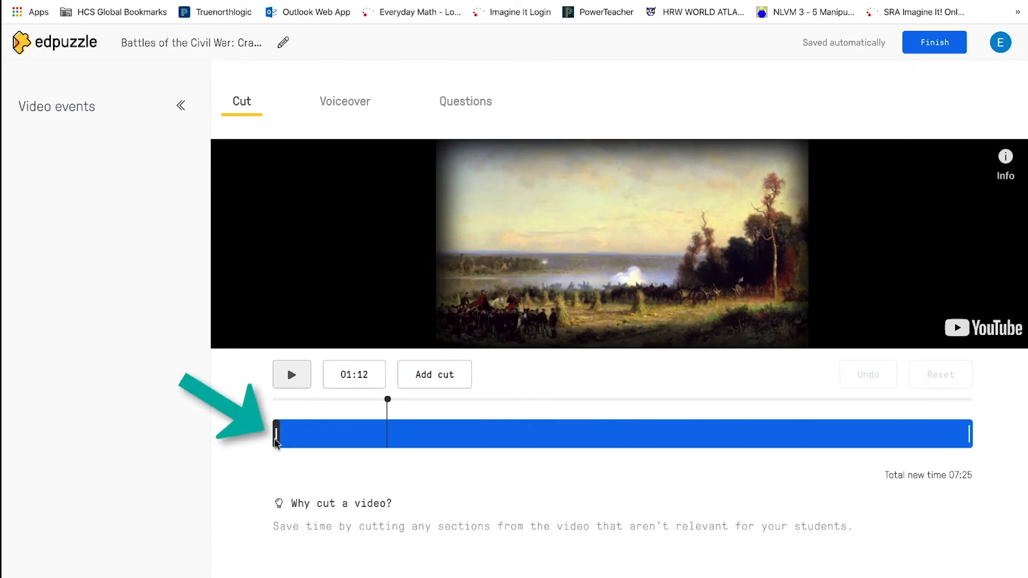
Trim the video to start at 00:14 and end at 07:10, and cut out a middle section around 04:57 that ends at 05:20
drag(275, 442, 296, 439)
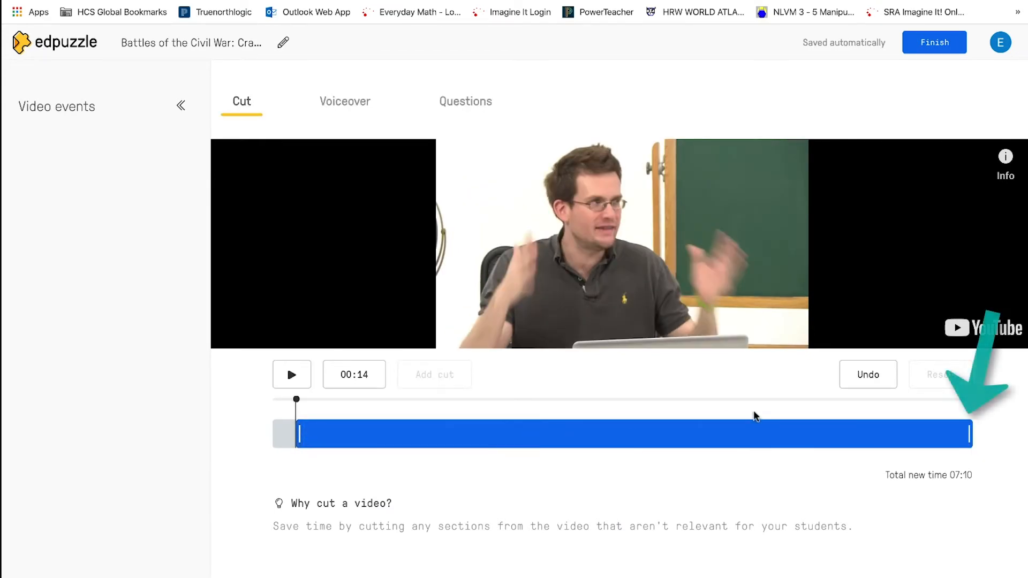
drag(969, 436, 950, 440)
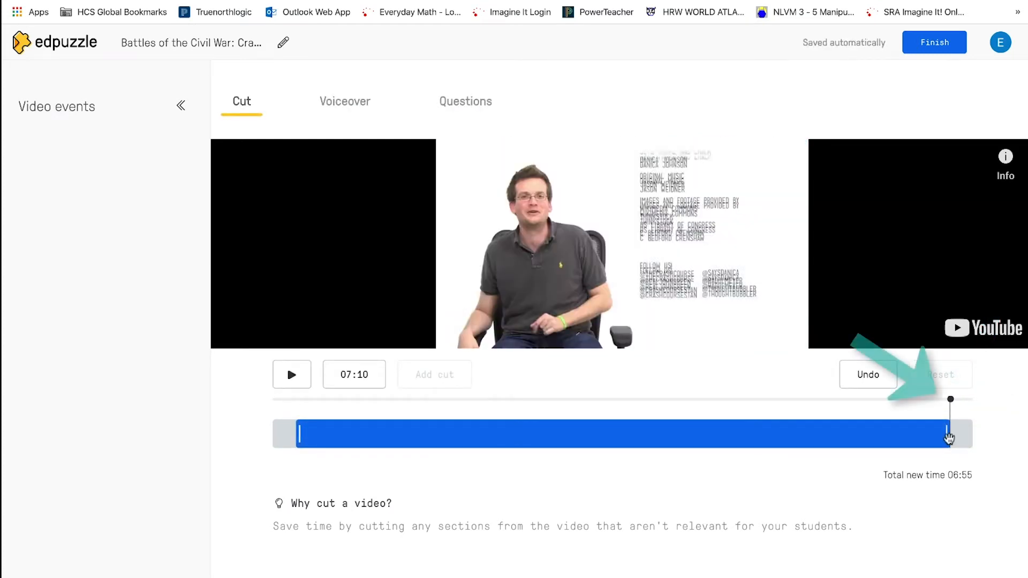
drag(952, 406, 741, 409)
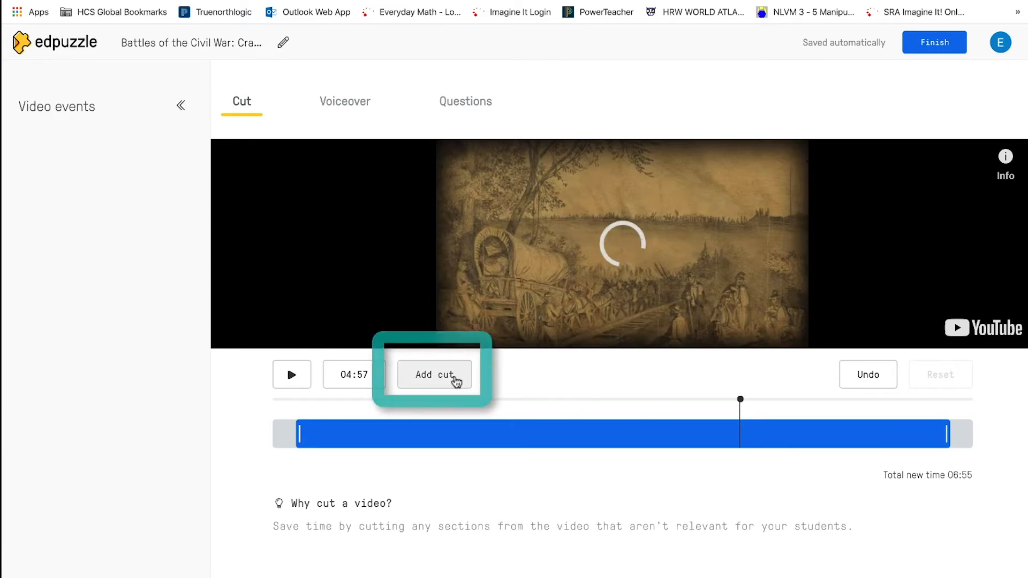
click(454, 379)
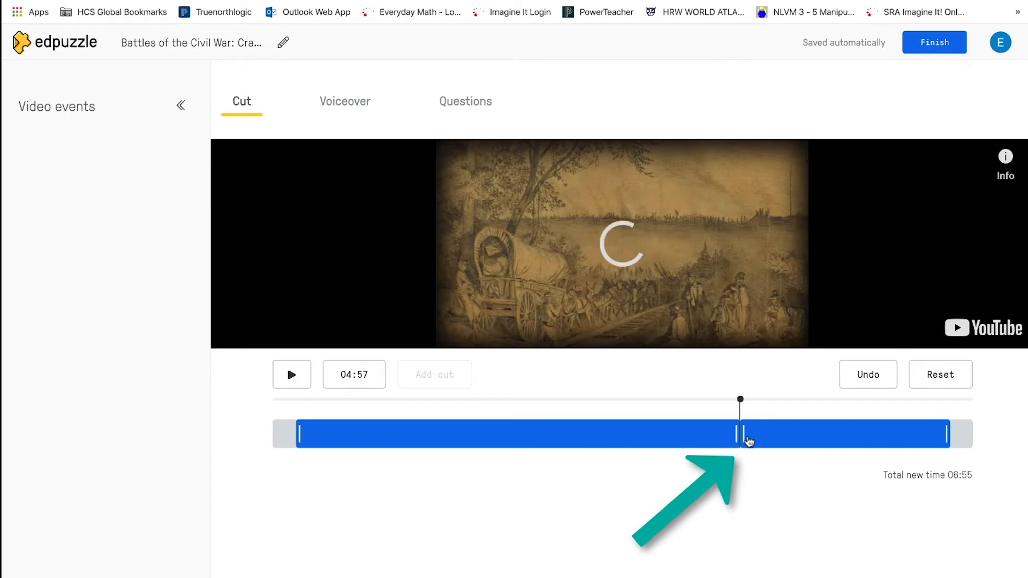
drag(744, 435, 777, 438)
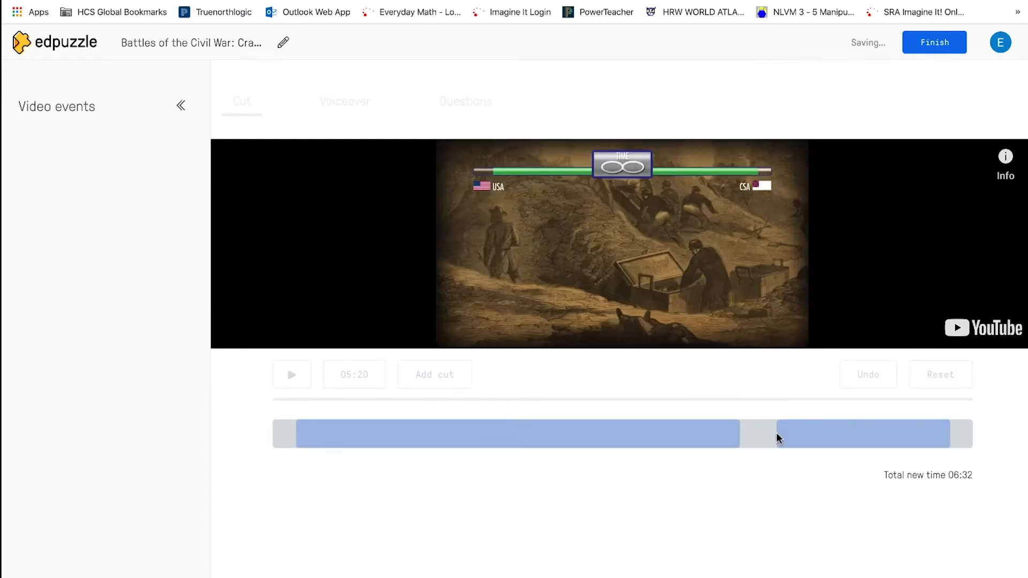
drag(736, 435, 712, 435)
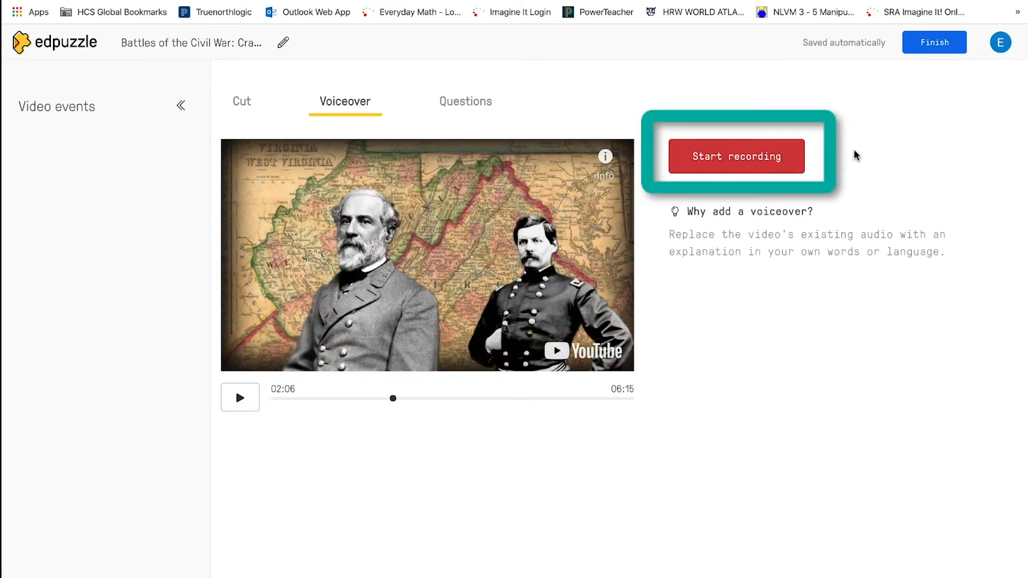
Record a voiceover on the video from 02:06 to 02:27
click(779, 158)
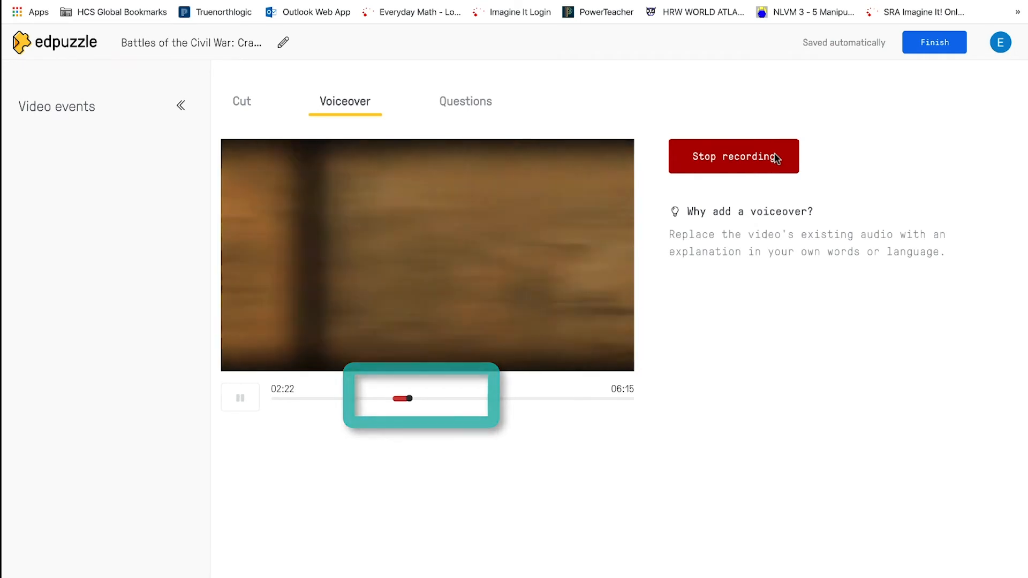
click(777, 158)
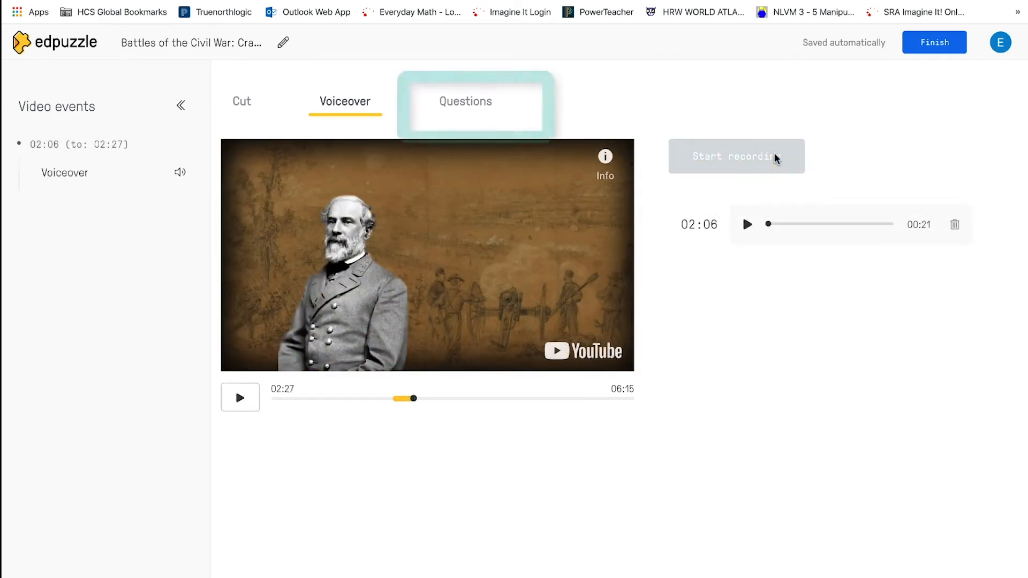
Add a multiple-choice question at 02:27, "What was this first battle the Confederacy lost?", with answers Battle of Gettysburg and Capture of Fort Donelson, the latter correct
click(462, 103)
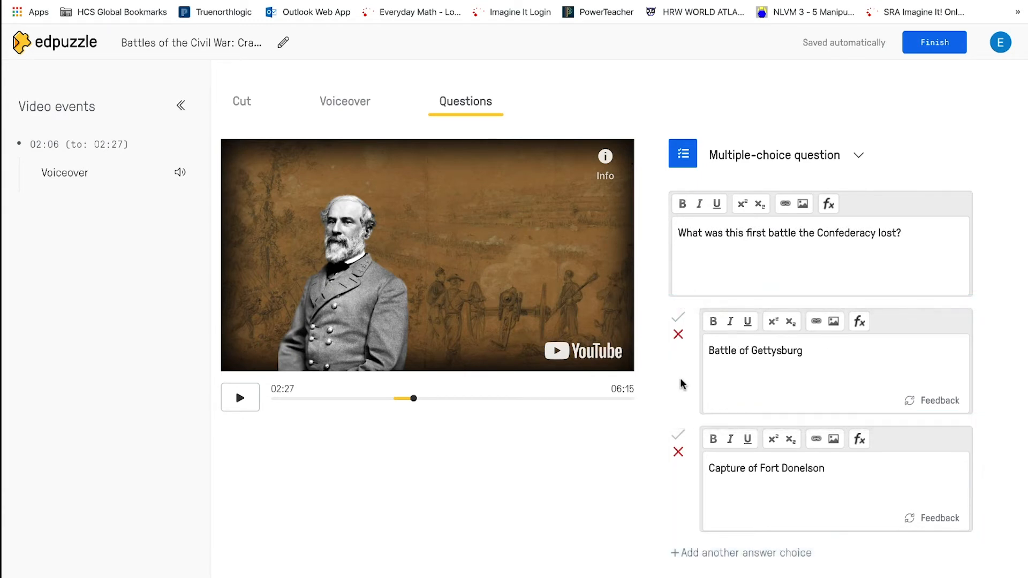
click(677, 439)
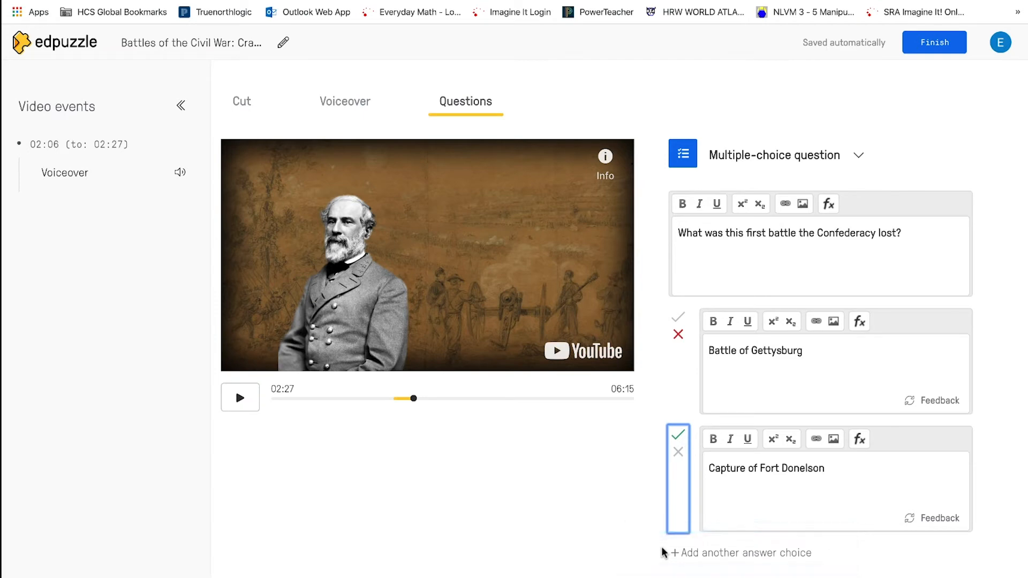
scroll(663, 555, down, 2)
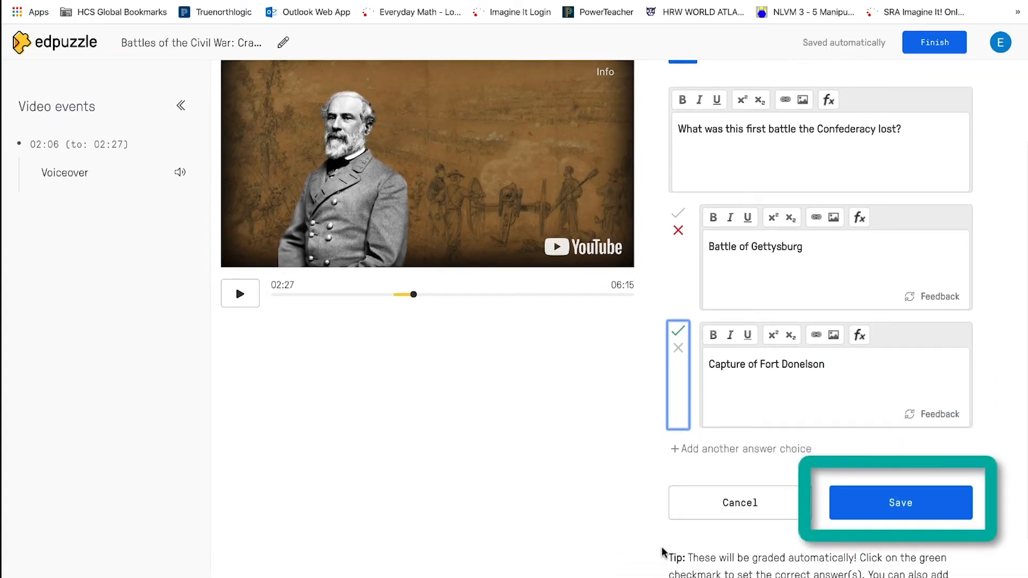
click(847, 507)
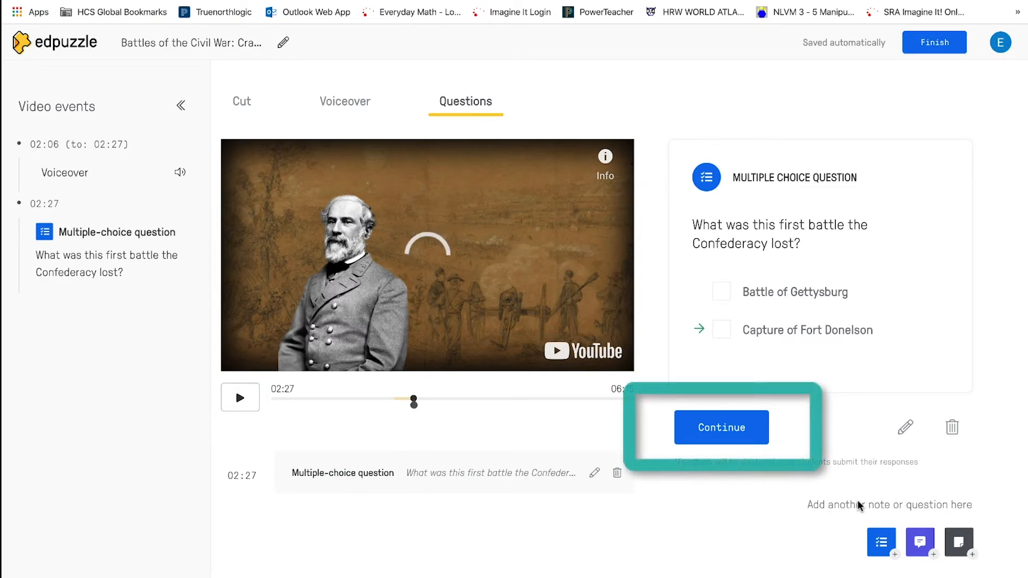
click(723, 426)
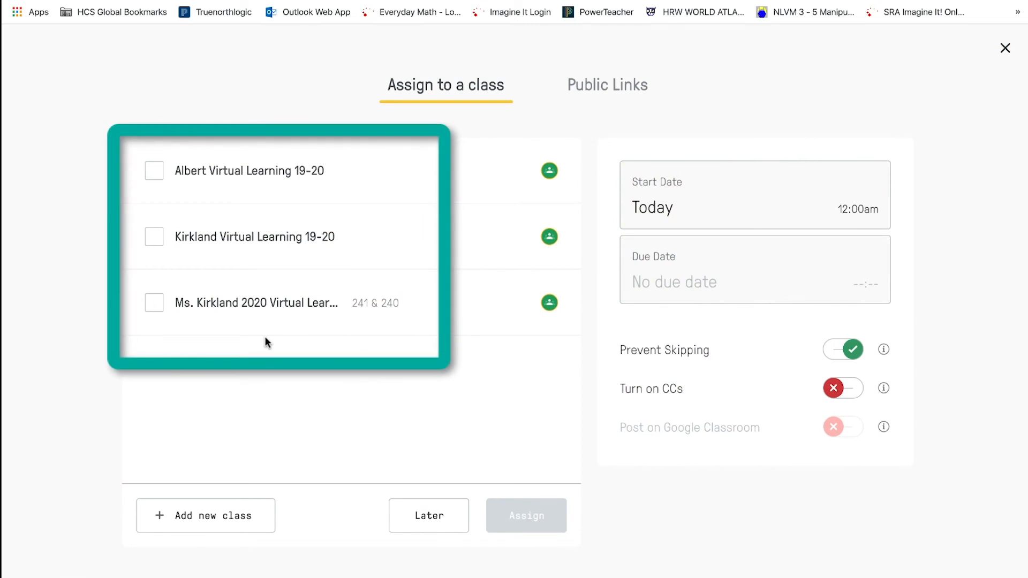
Select the second and third listed classes for the assignment and turn on Post on Google Classroom
click(154, 236)
click(156, 304)
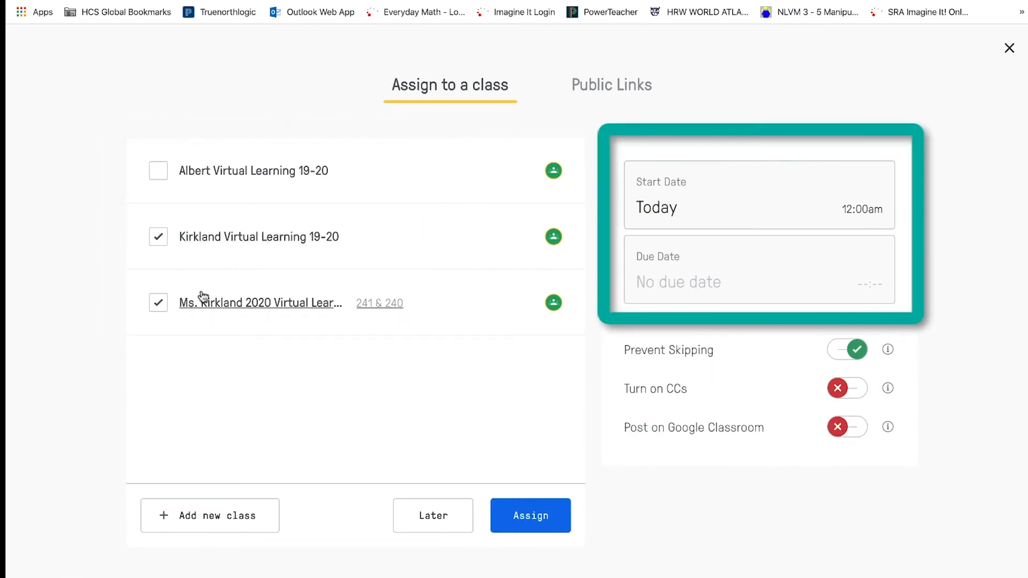
click(693, 277)
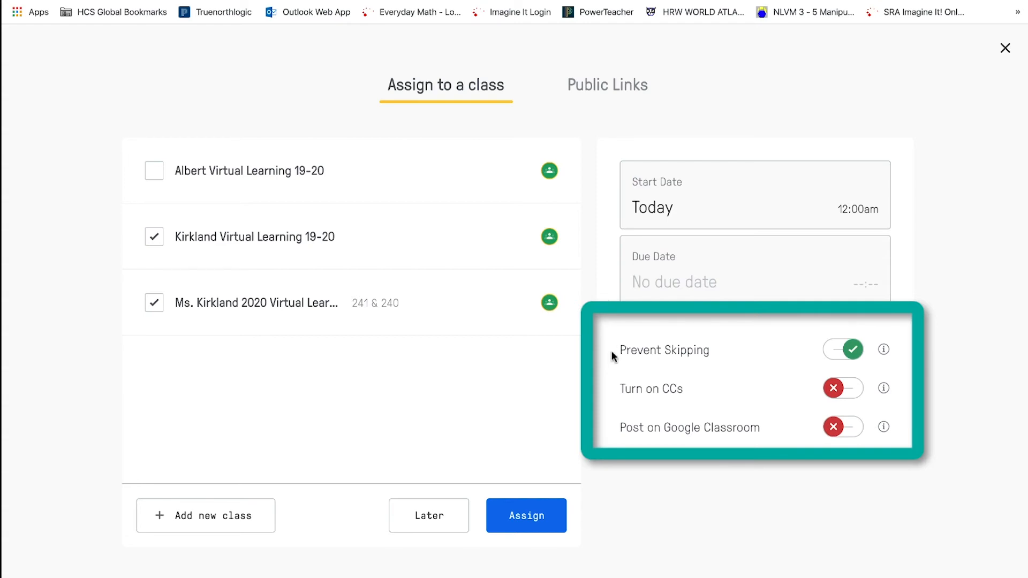
click(832, 428)
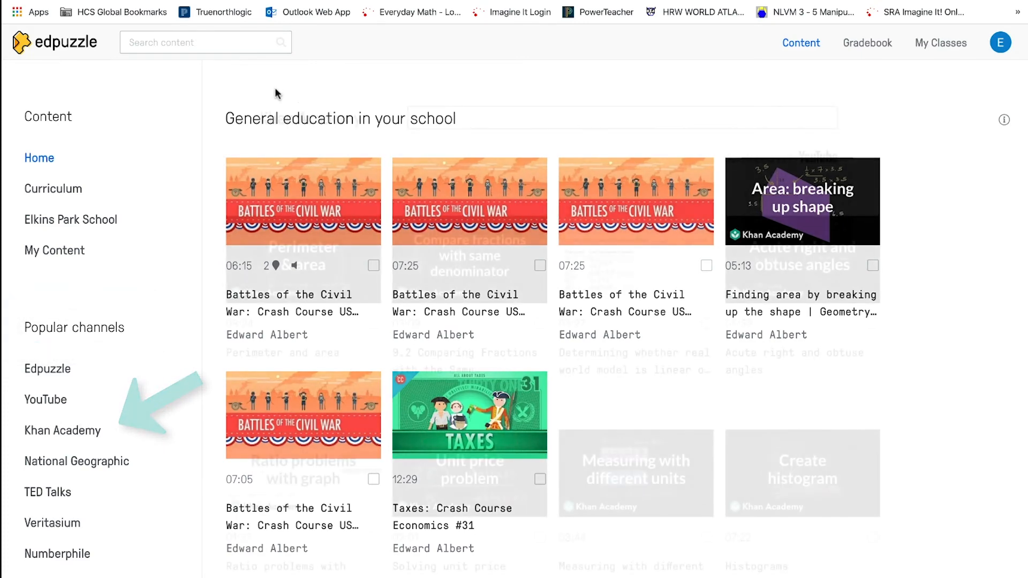
Open the "Perimeter and area" video from the Khan Academy channel and look through the versions made by other teachers
click(81, 431)
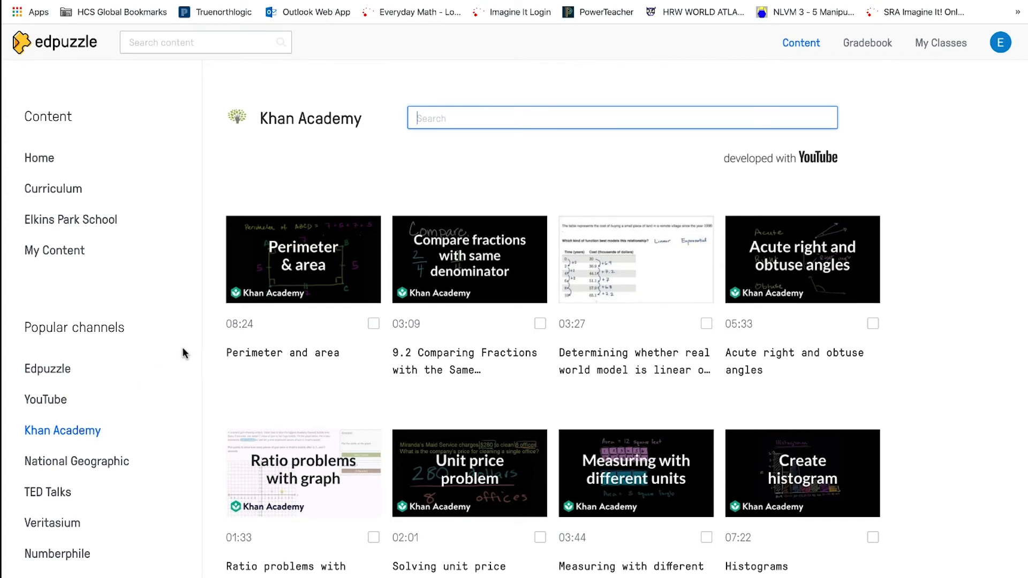
click(259, 289)
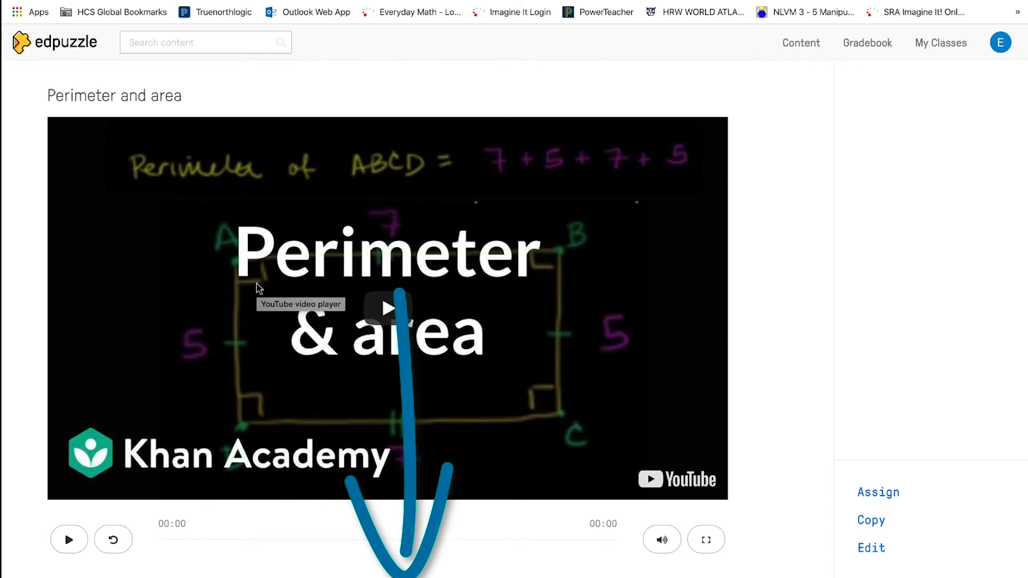
scroll(259, 289, down, 6)
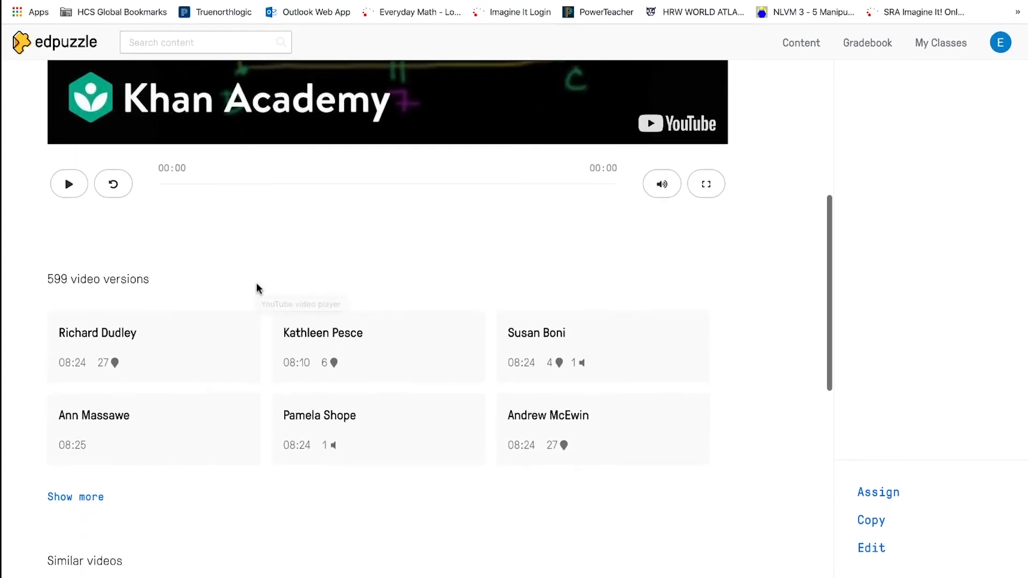
scroll(259, 289, down, 2)
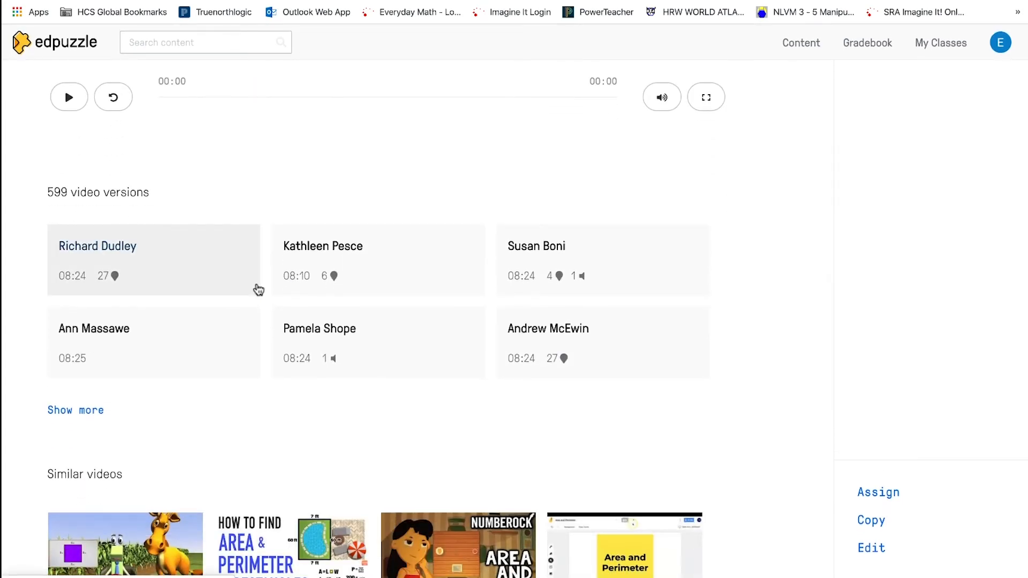
mouse_move(118, 281)
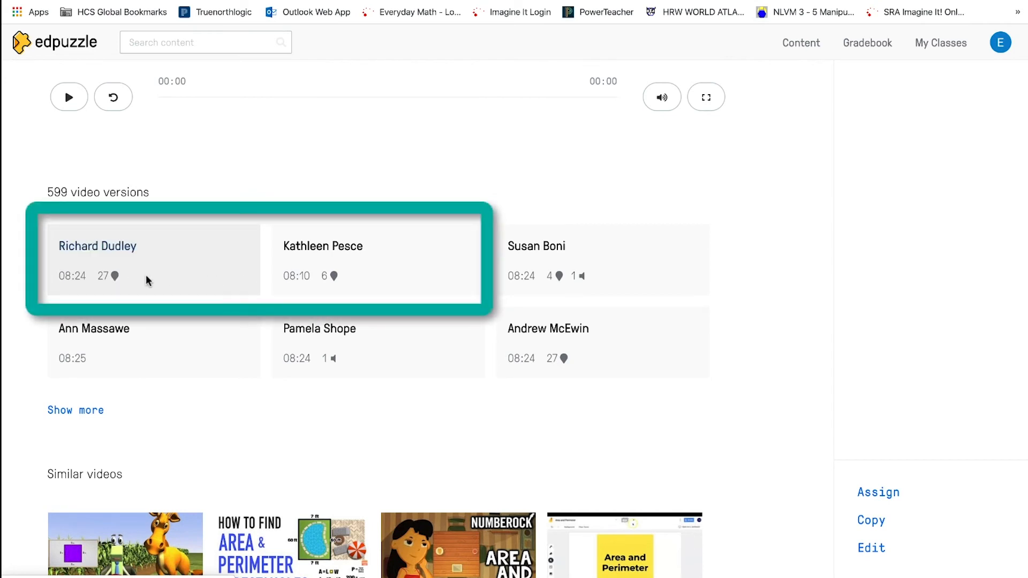
mouse_move(331, 279)
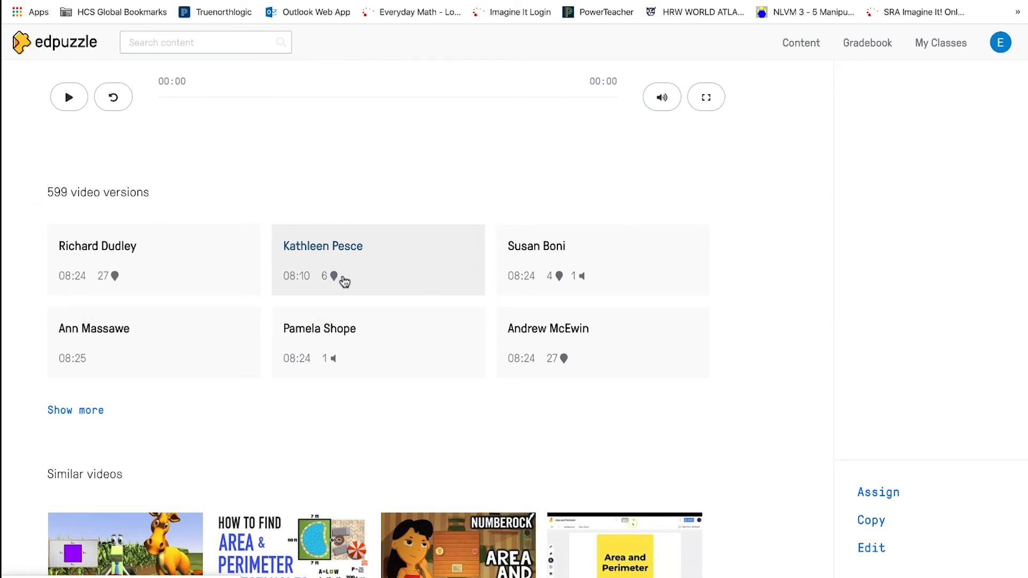
Open the 08:10 version that has 6 questions and view its first question at 00:12
click(362, 282)
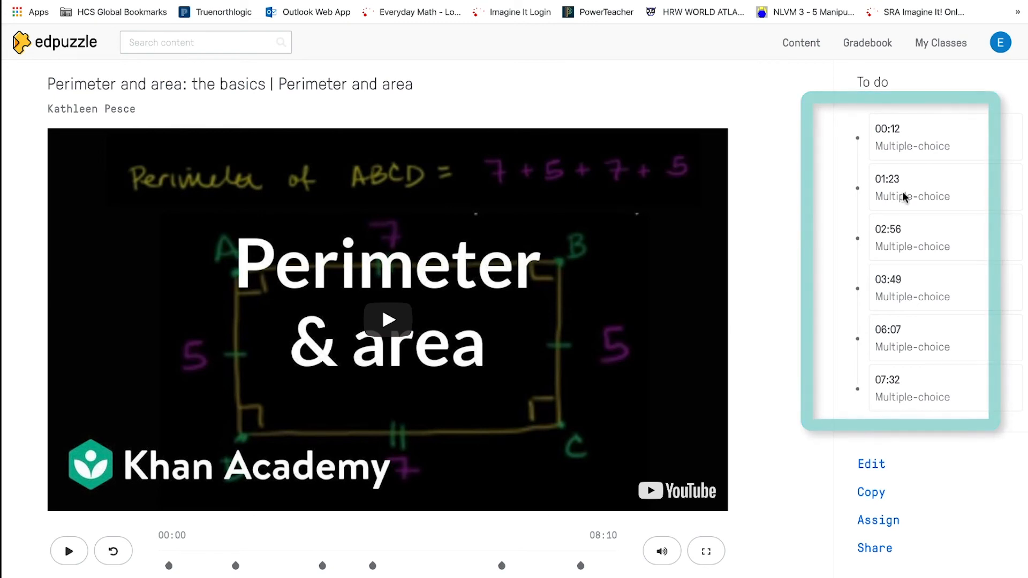
scroll(282, 535, down, 2)
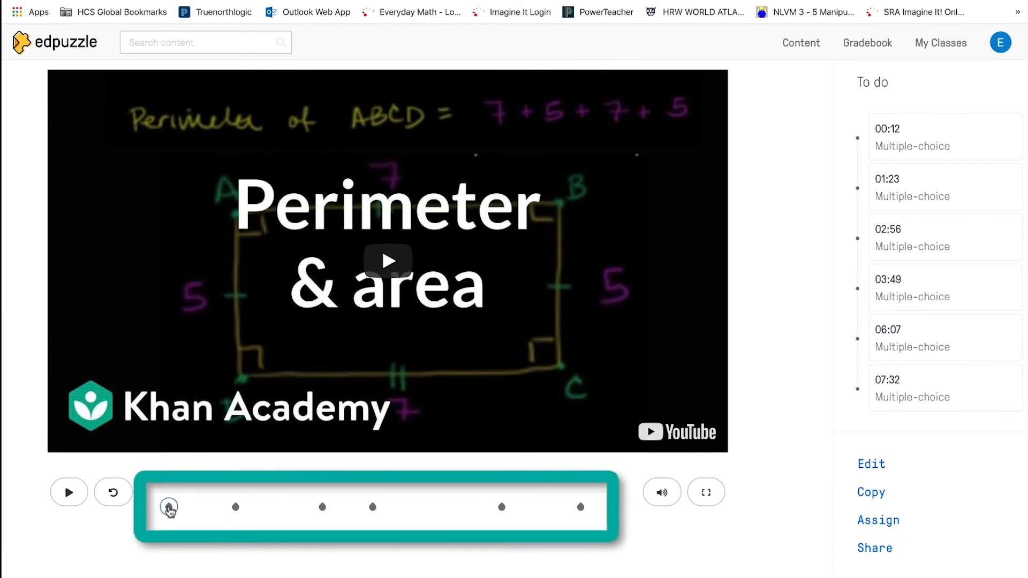
click(168, 507)
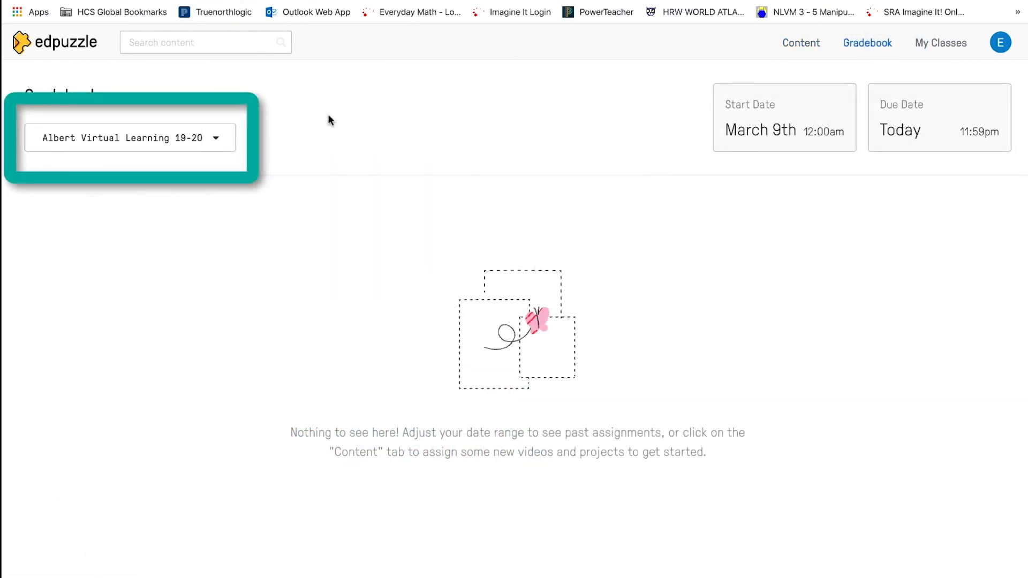
Switch the gradebook to the other "Virtual Learning 19-20" class and open the Battles of the Civil War assignment's student results
click(217, 139)
click(184, 203)
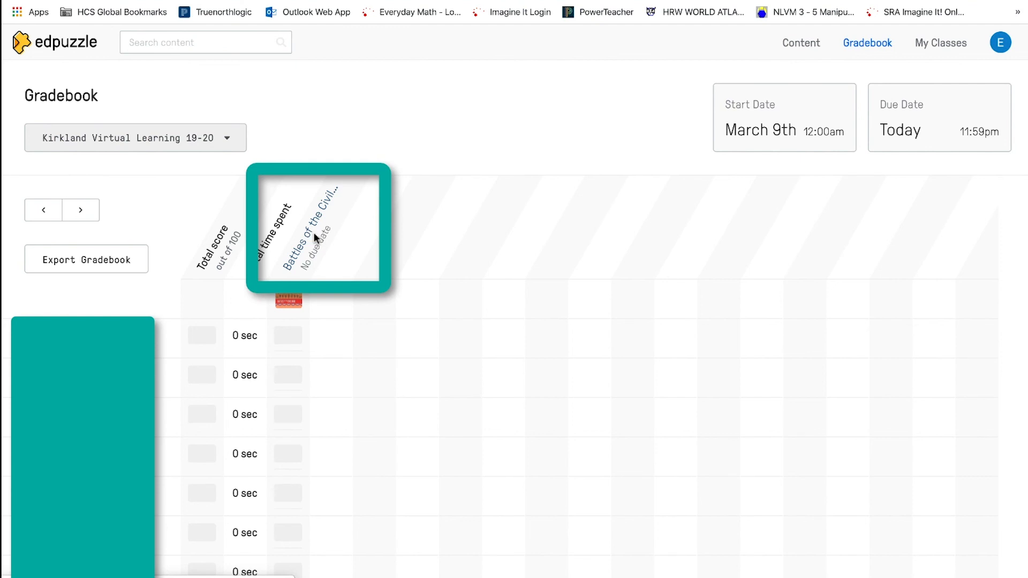
click(306, 231)
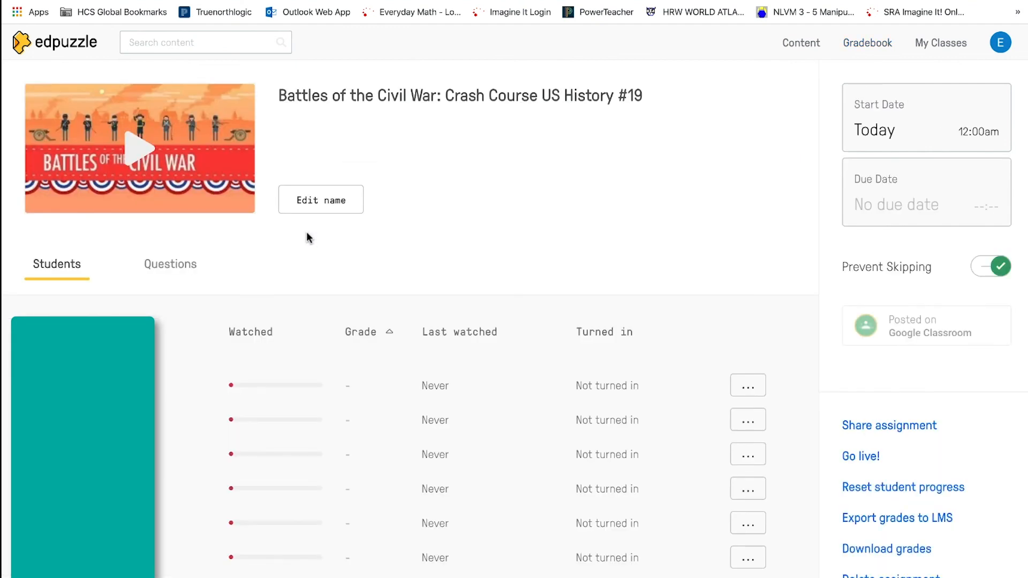